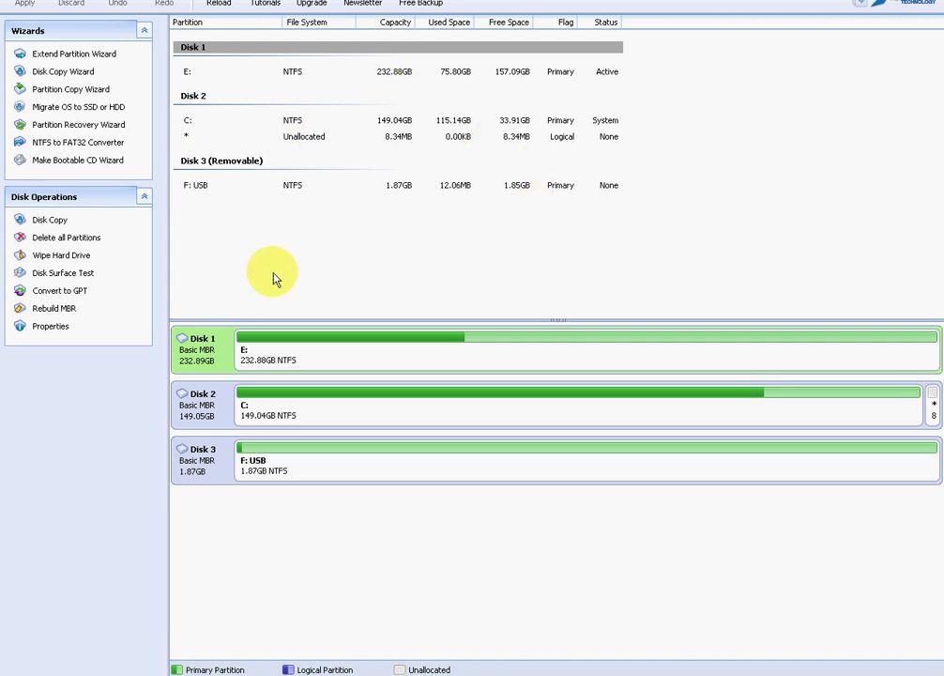
Check drive F: in My Computer, then select the F: USB partition in Partition Assistant.
{"action": "left_click", "coordinate": [569, 670]}
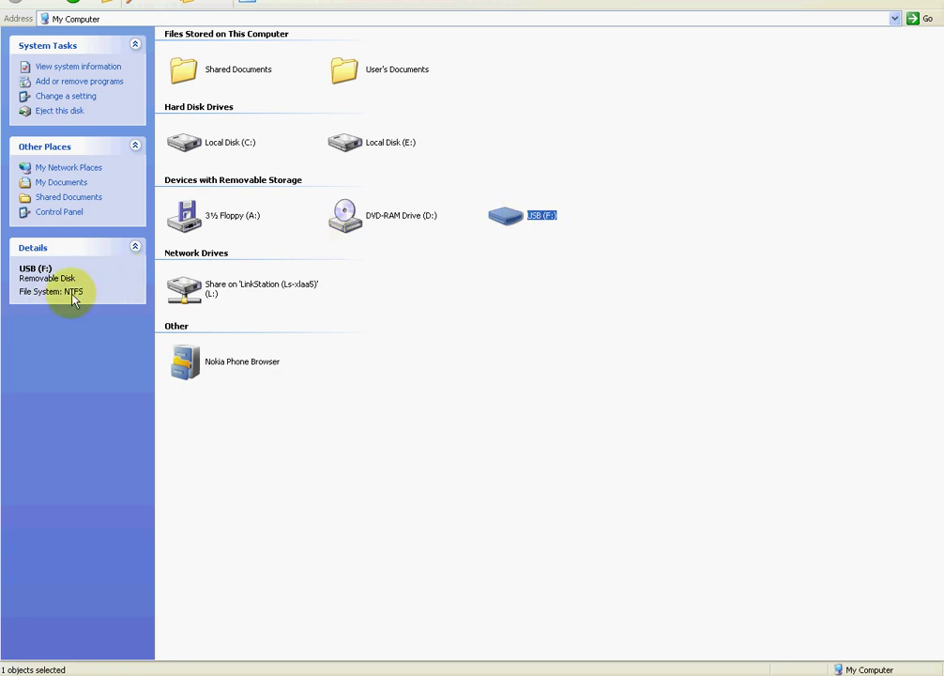
{"action": "left_click", "coordinate": [631, 672]}
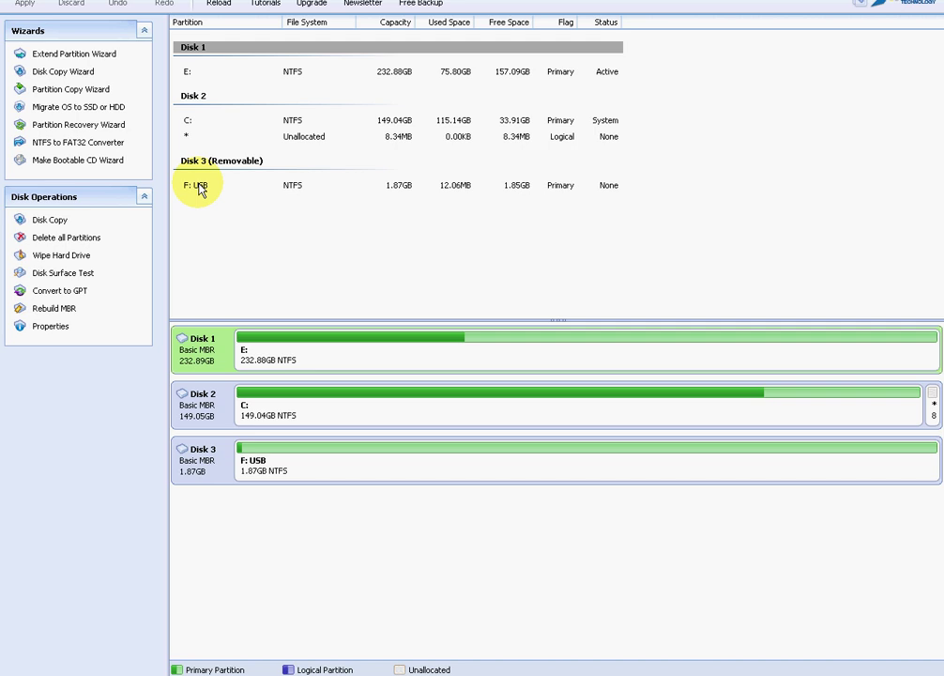
{"action": "left_click", "coordinate": [200, 187]}
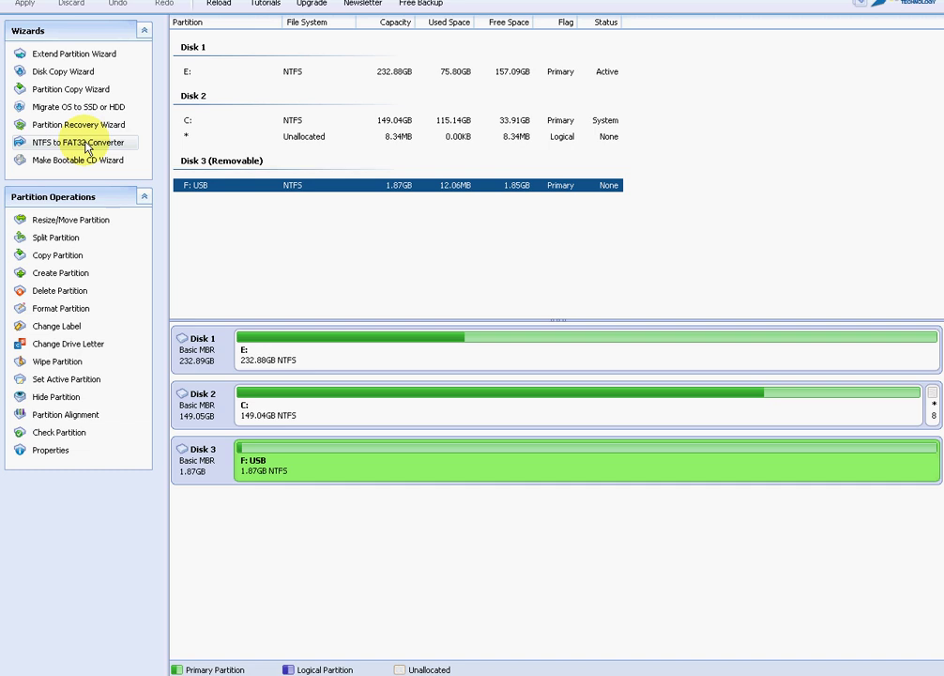
Launch the NTFS to FAT32 Converter in NTFS to FAT32 mode and list the NTFS partitions.
{"action": "left_click", "coordinate": [84, 143]}
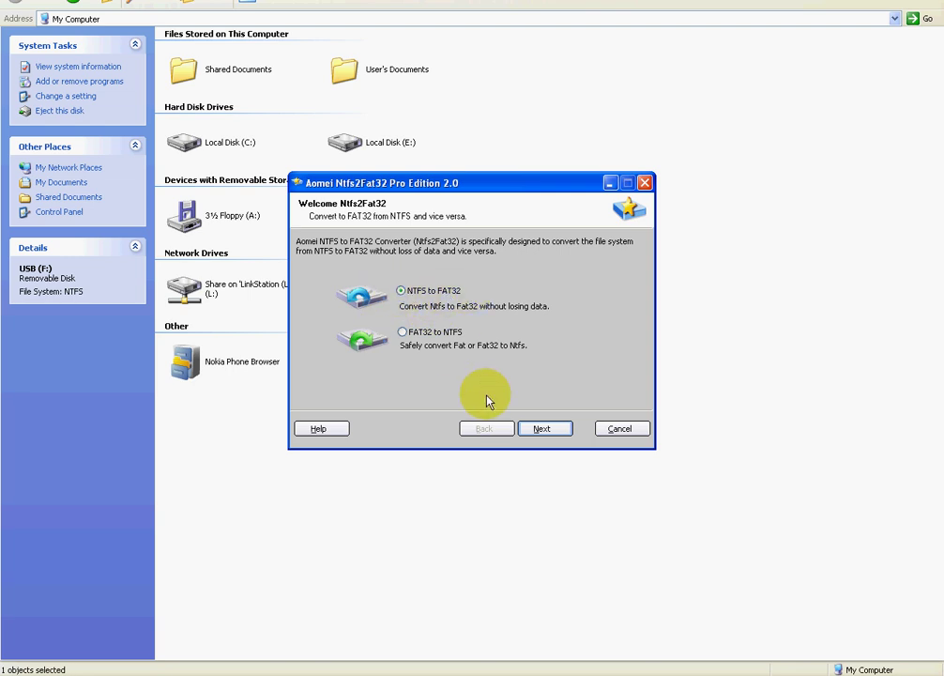
{"action": "left_click", "coordinate": [404, 334]}
{"action": "left_click", "coordinate": [400, 291]}
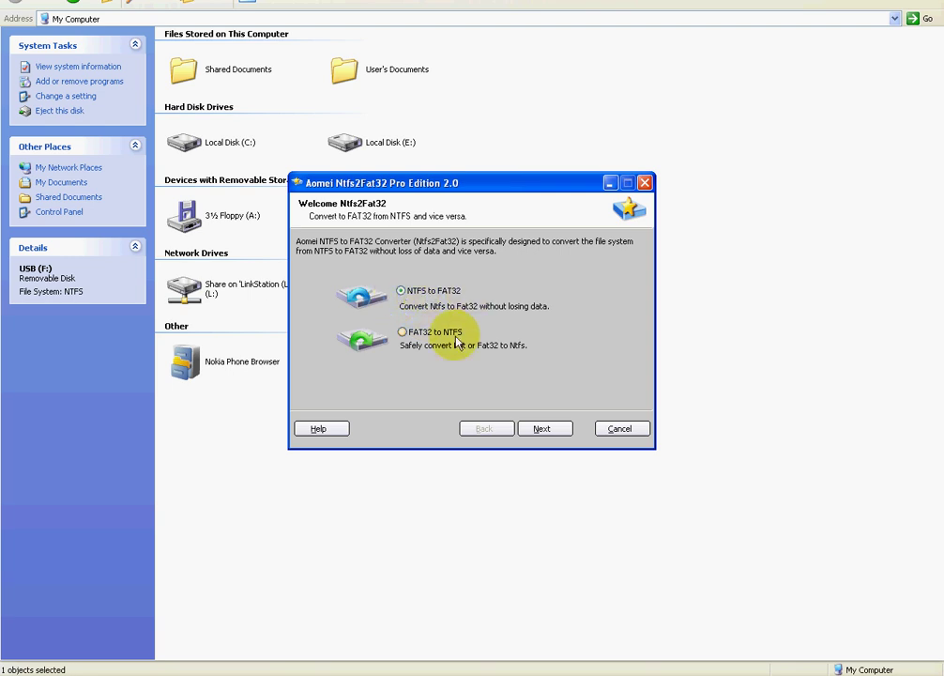
{"action": "left_click", "coordinate": [545, 429]}
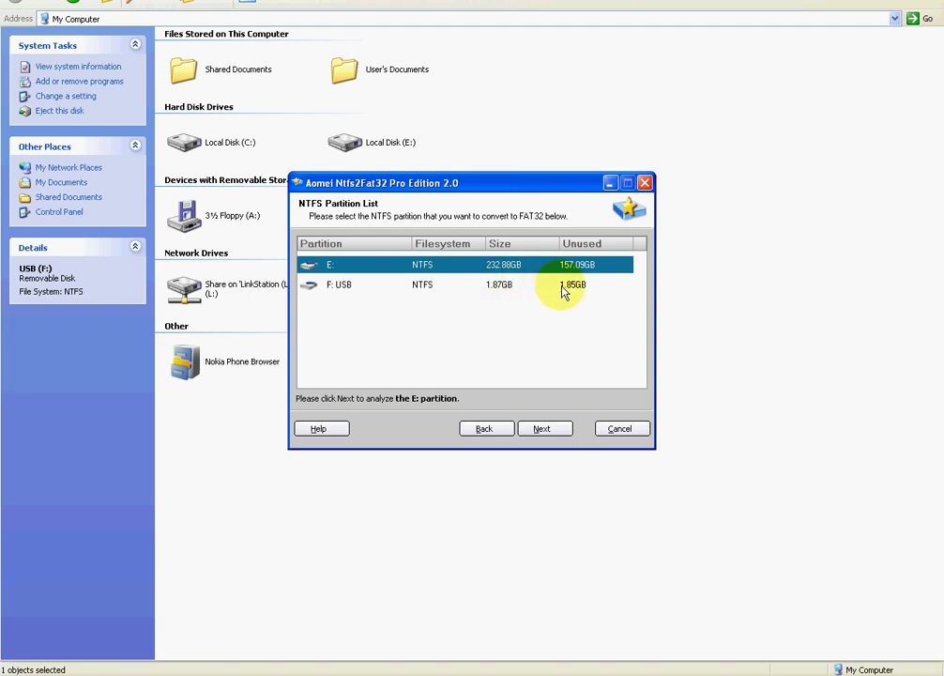
Convert the 1.87GB F: USB partition from NTFS to FAT32 and dismiss the success message.
{"action": "left_click", "coordinate": [338, 290]}
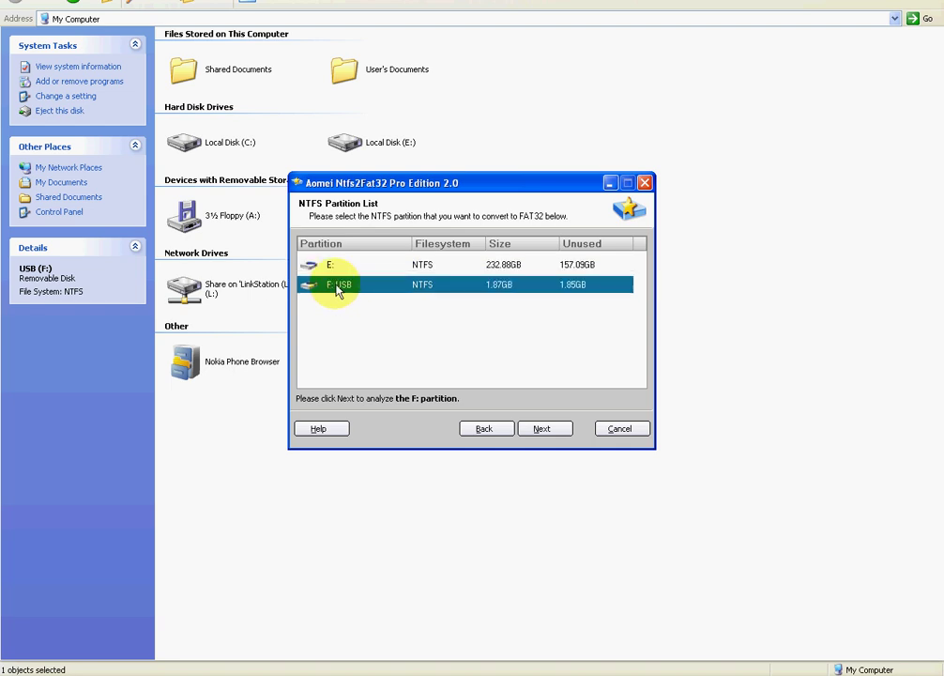
{"action": "left_click", "coordinate": [544, 429]}
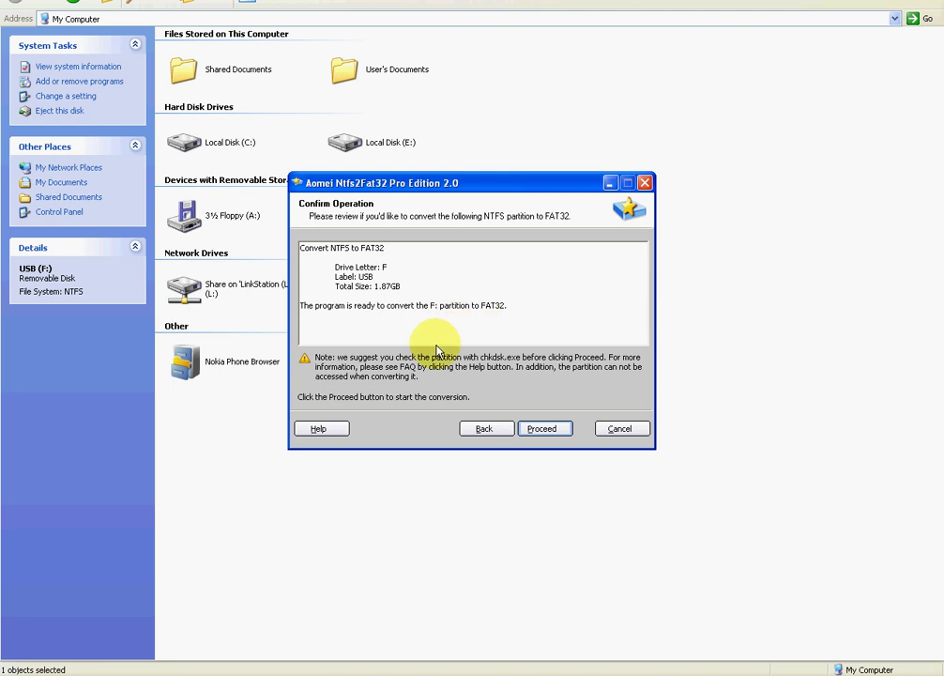
{"action": "left_click", "coordinate": [543, 430]}
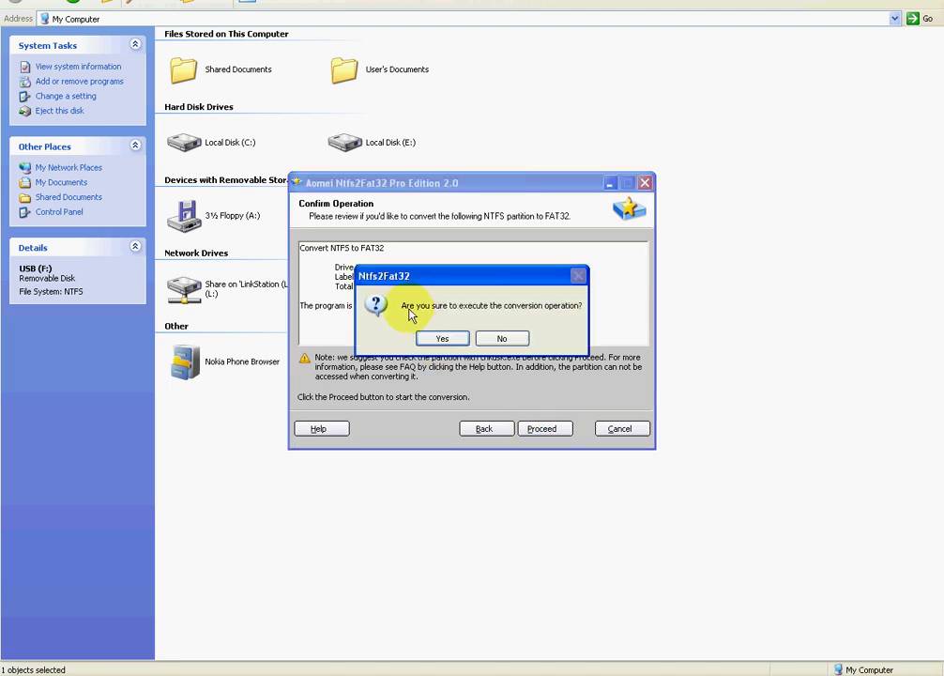
{"action": "left_click", "coordinate": [446, 341]}
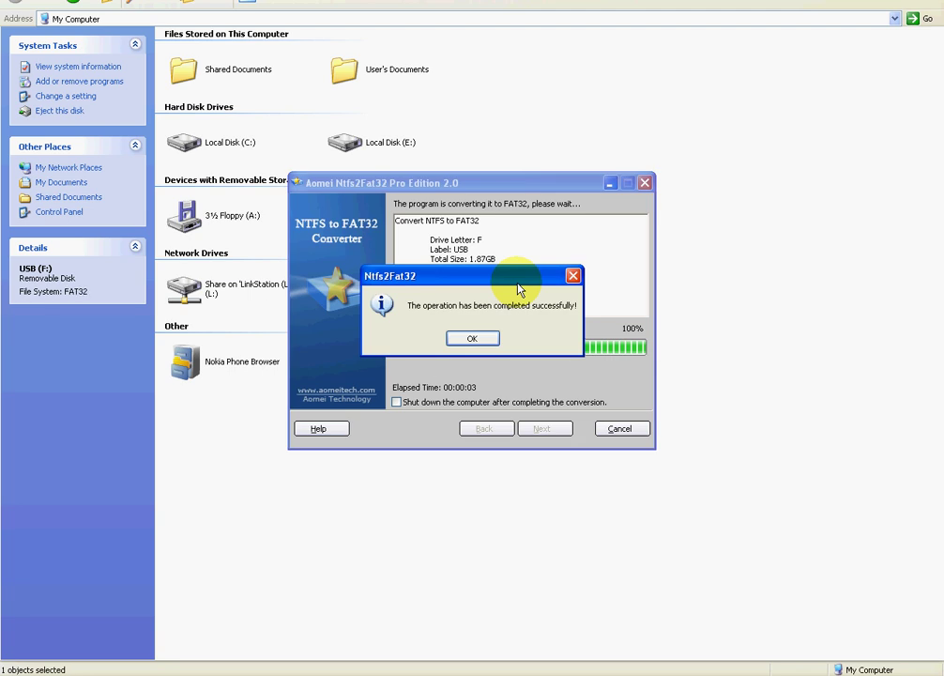
{"action": "left_click", "coordinate": [469, 340]}
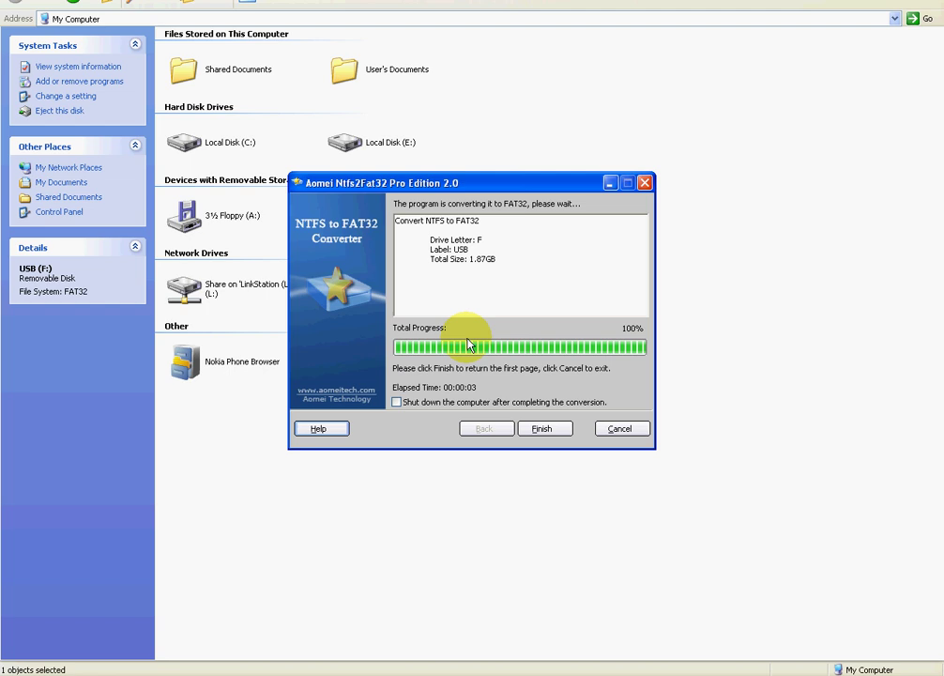
Finish the Ntfs2Fat32 wizard and exit the converter, confirming with Yes.
{"action": "left_click", "coordinate": [543, 430]}
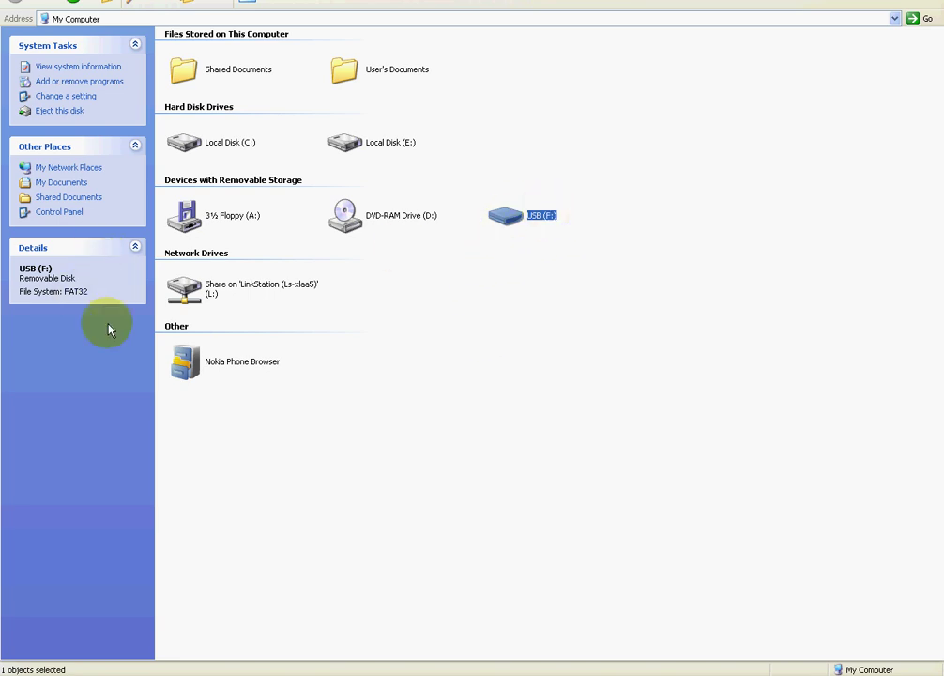
{"action": "left_click", "coordinate": [657, 668]}
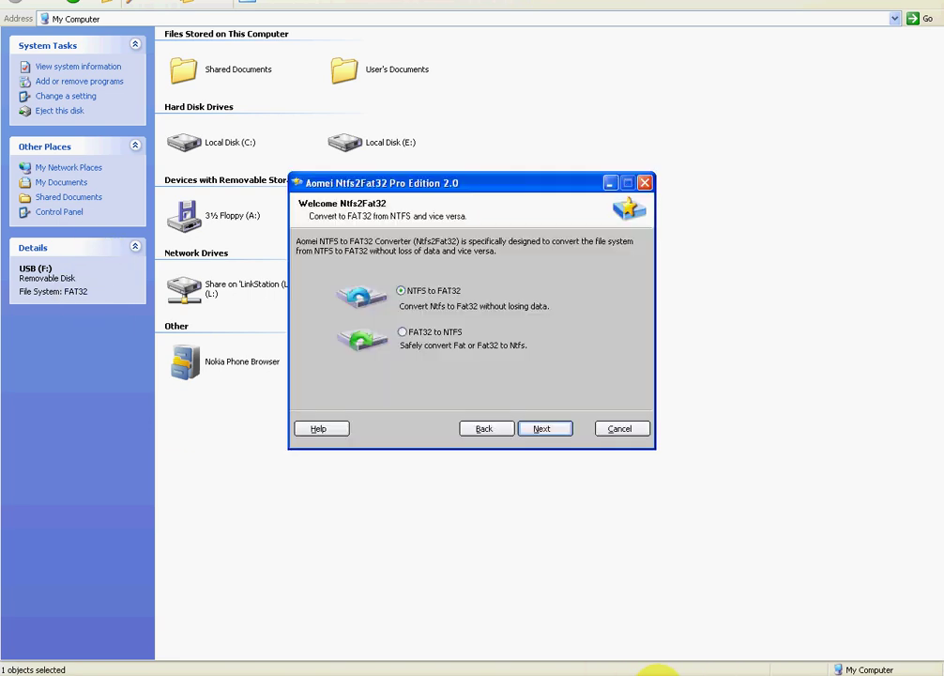
{"action": "left_click", "coordinate": [619, 432]}
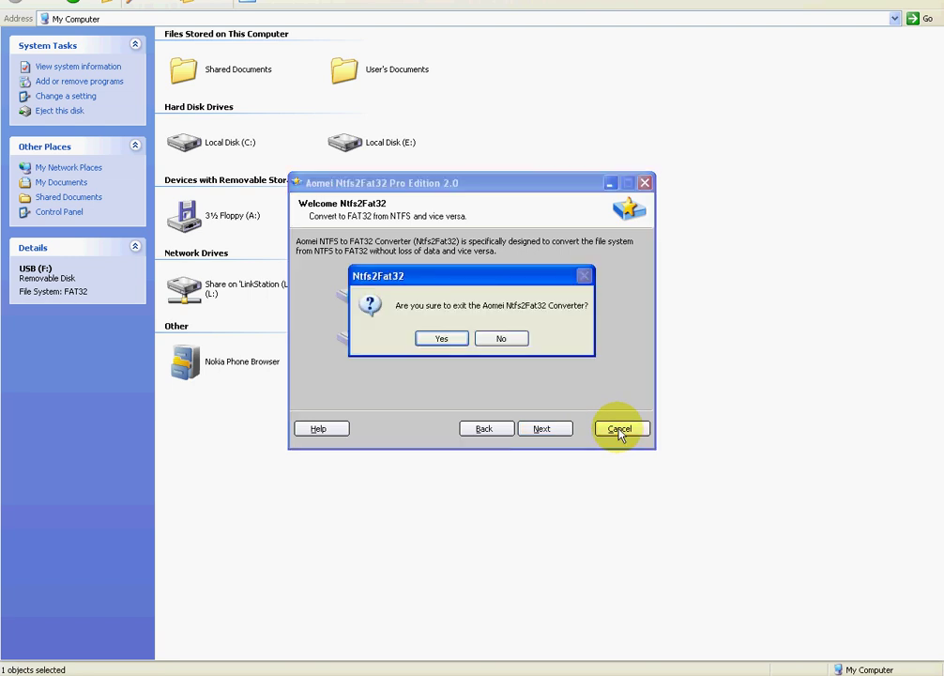
{"action": "left_click", "coordinate": [439, 338]}
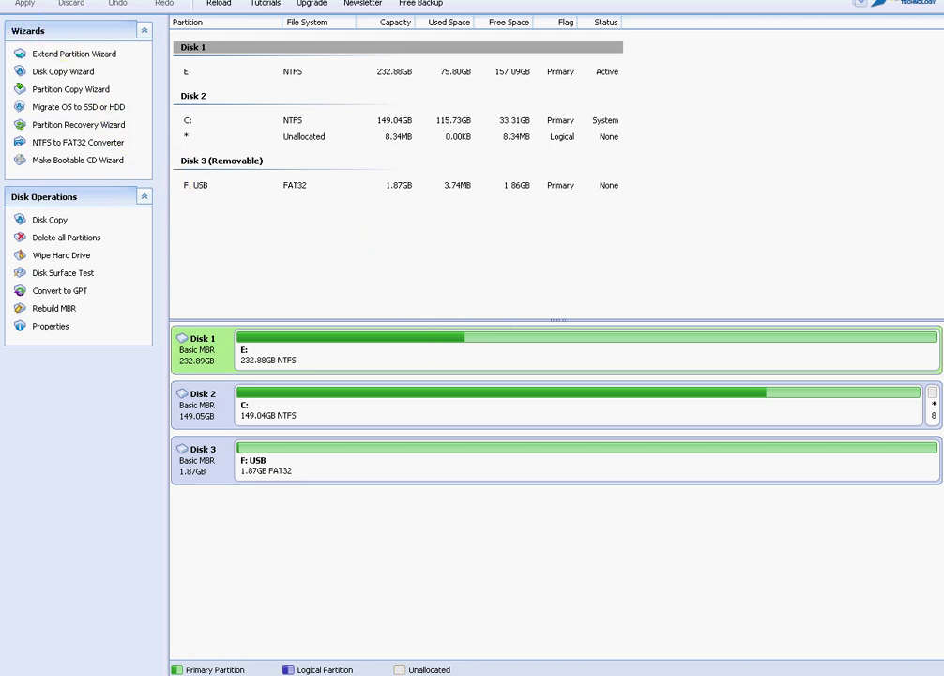
Select F: USB and start the converter in FAT32 to NTFS mode.
{"action": "left_click", "coordinate": [216, 187]}
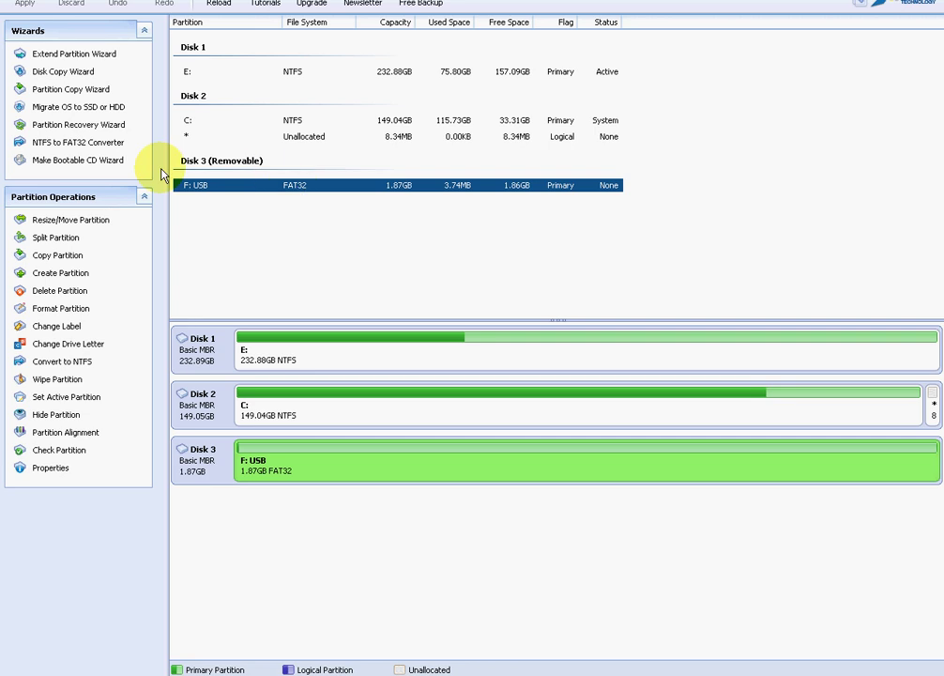
{"action": "left_click", "coordinate": [47, 143]}
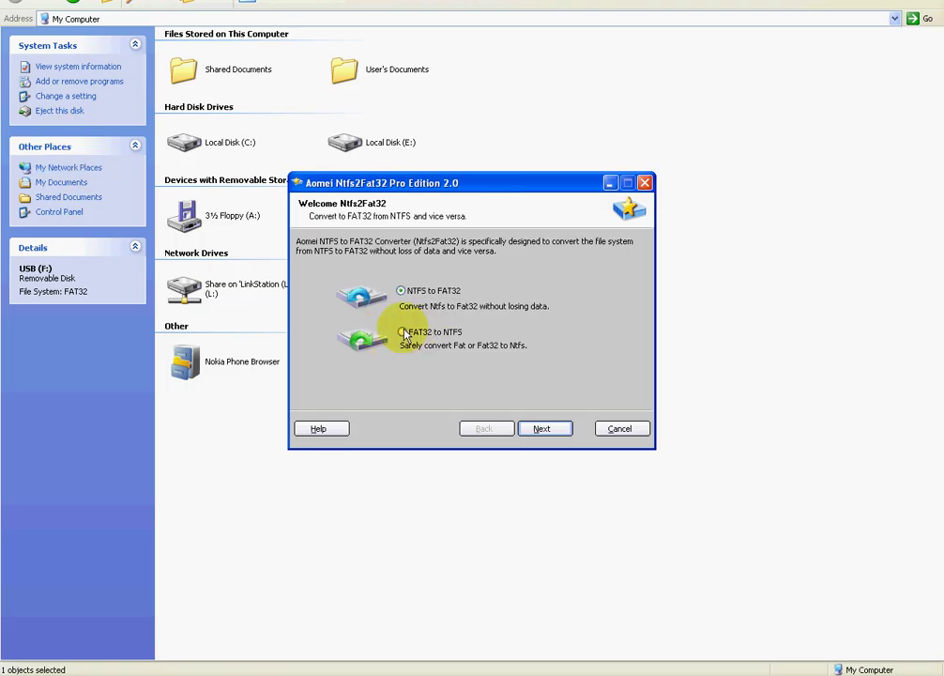
{"action": "left_click", "coordinate": [404, 334]}
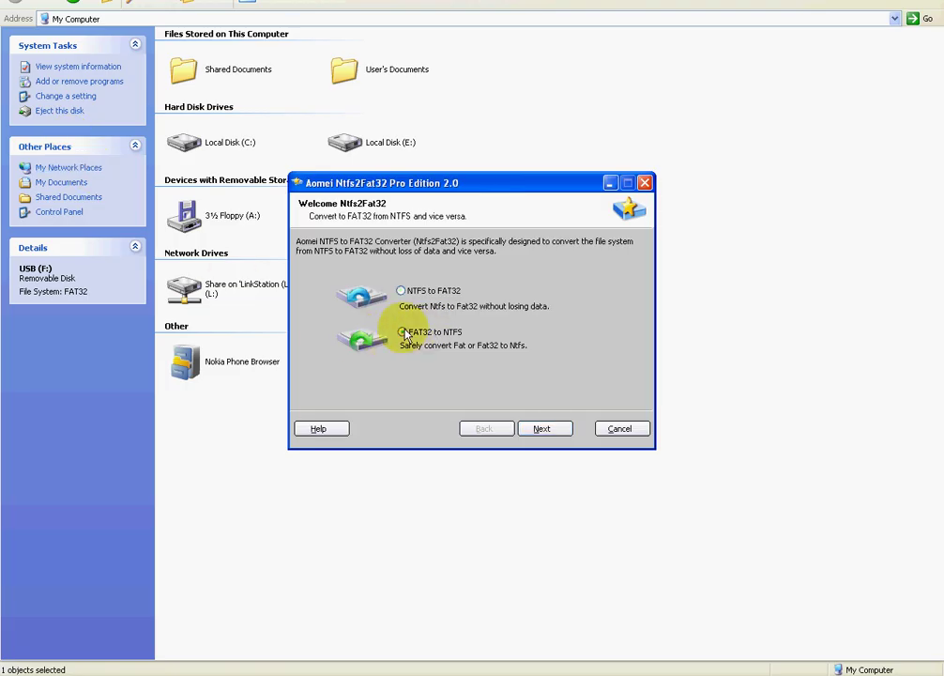
{"action": "left_click", "coordinate": [545, 429]}
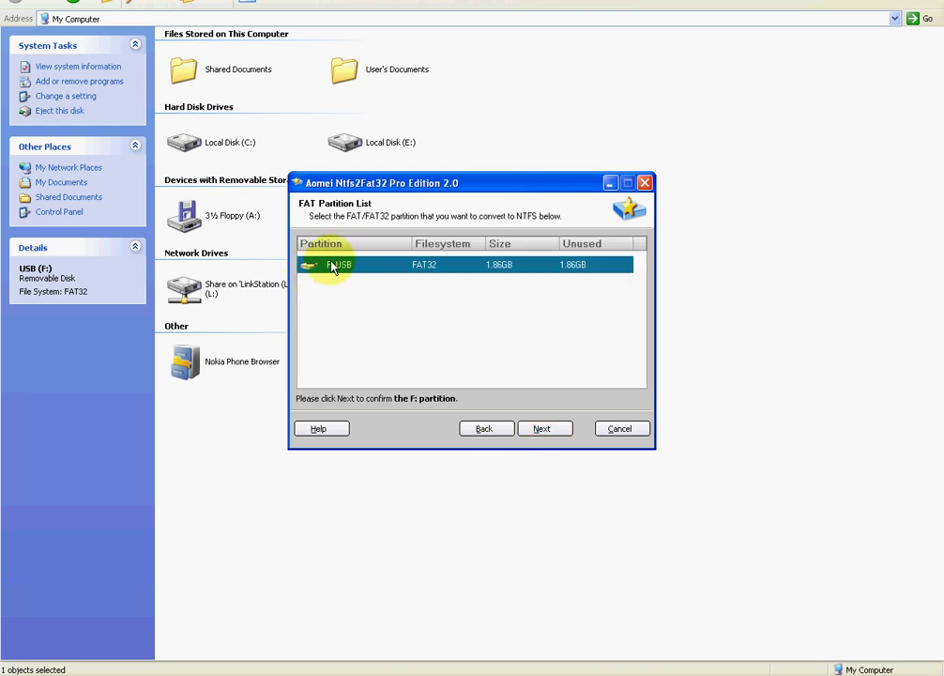
Convert F: USB back to NTFS, dismiss the success message, finish, and choose to exit.
{"action": "left_click", "coordinate": [544, 431]}
{"action": "left_click", "coordinate": [545, 430]}
{"action": "left_click", "coordinate": [437, 340]}
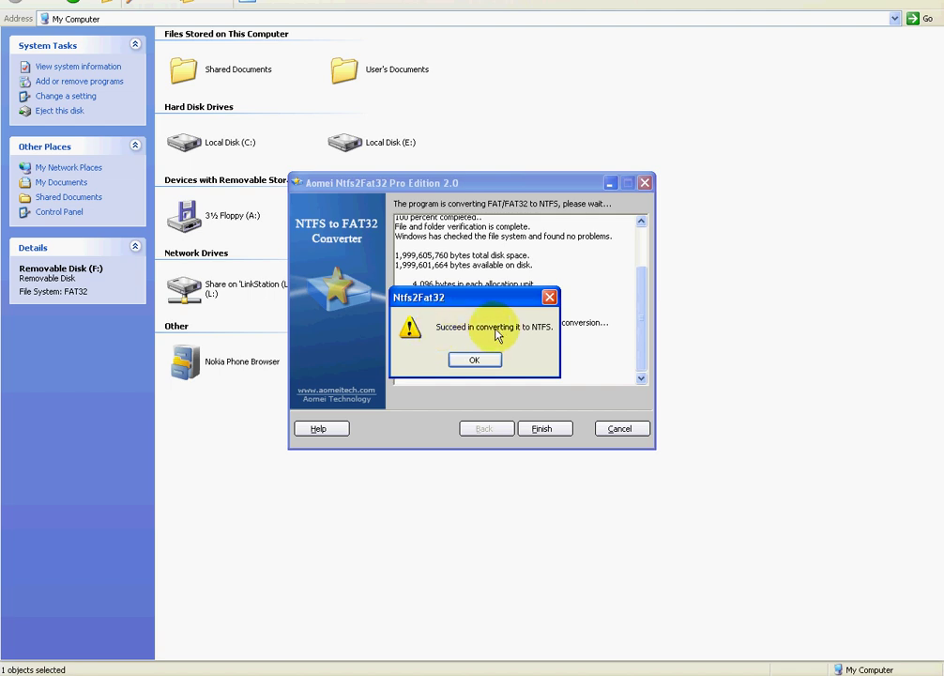
{"action": "left_click", "coordinate": [475, 361]}
{"action": "left_click", "coordinate": [543, 431]}
{"action": "left_click", "coordinate": [612, 431]}
Confirm exiting the converter, verify USB (F:) is NTFS in My Computer, and return to Partition Assistant.
{"action": "left_click", "coordinate": [442, 339]}
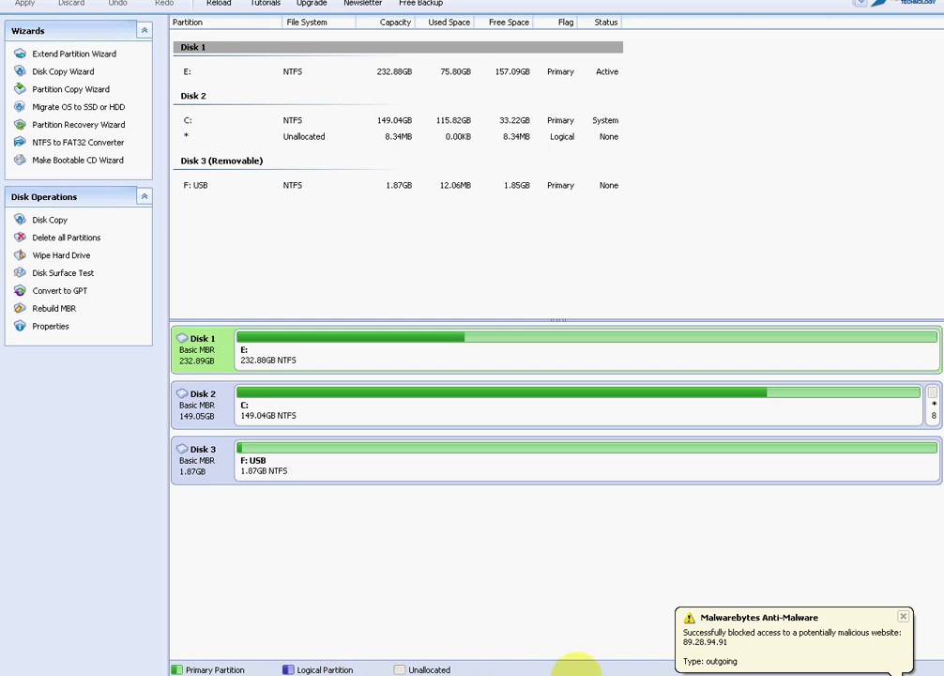
{"action": "left_click", "coordinate": [543, 669]}
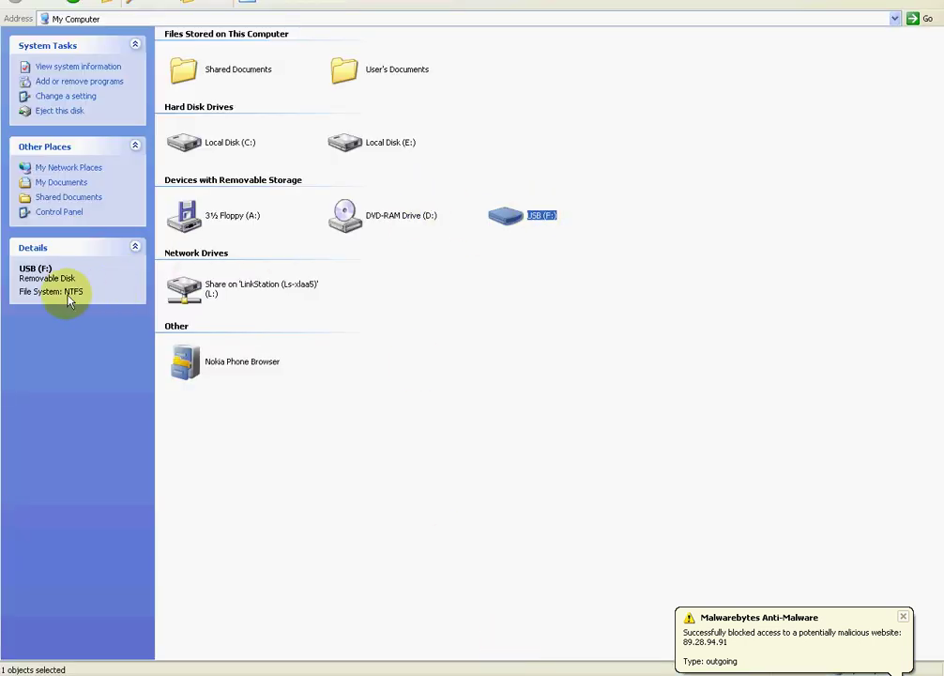
{"action": "left_click", "coordinate": [903, 616]}
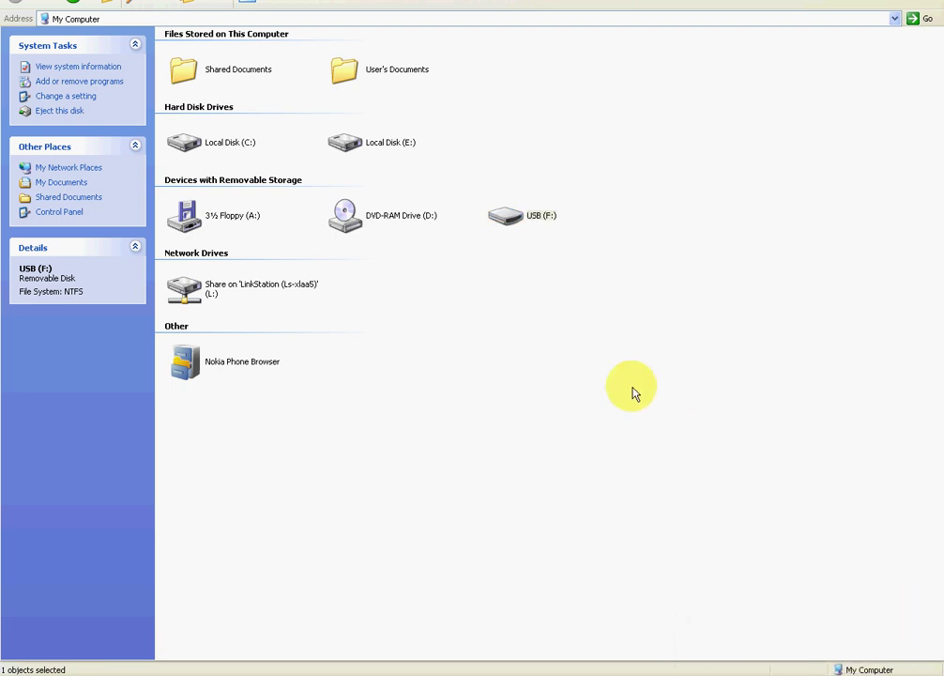
{"action": "left_click", "coordinate": [638, 669]}
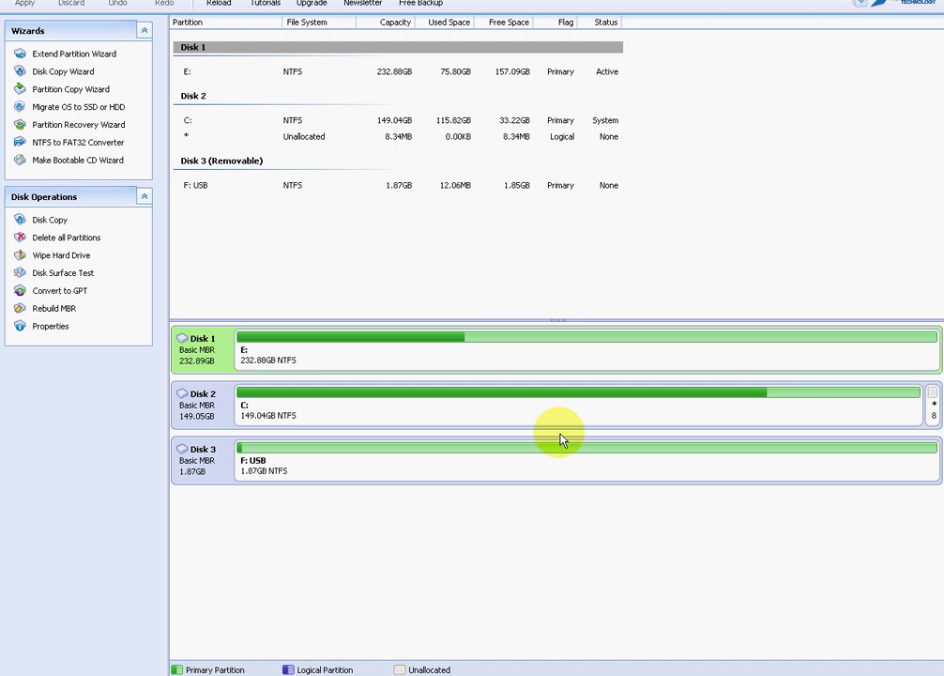